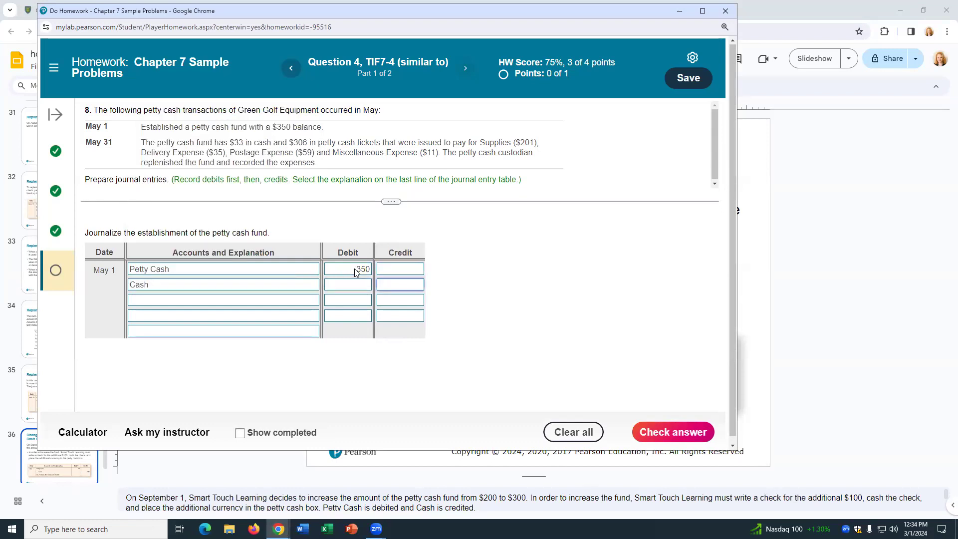
Step: Complete the May 1 entry with a 350 credit to Cash and the explanation "To open the petty cash fund.", and submit it for checking
{"action": "key", "text": "BackSpace"}
{"action": "type", "text": "0"}
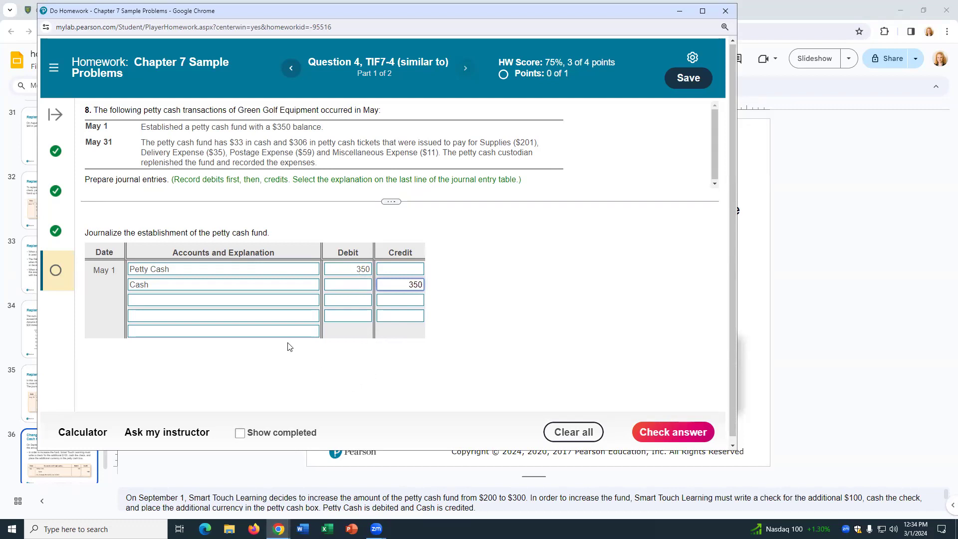
{"action": "left_click", "coordinate": [279, 332]}
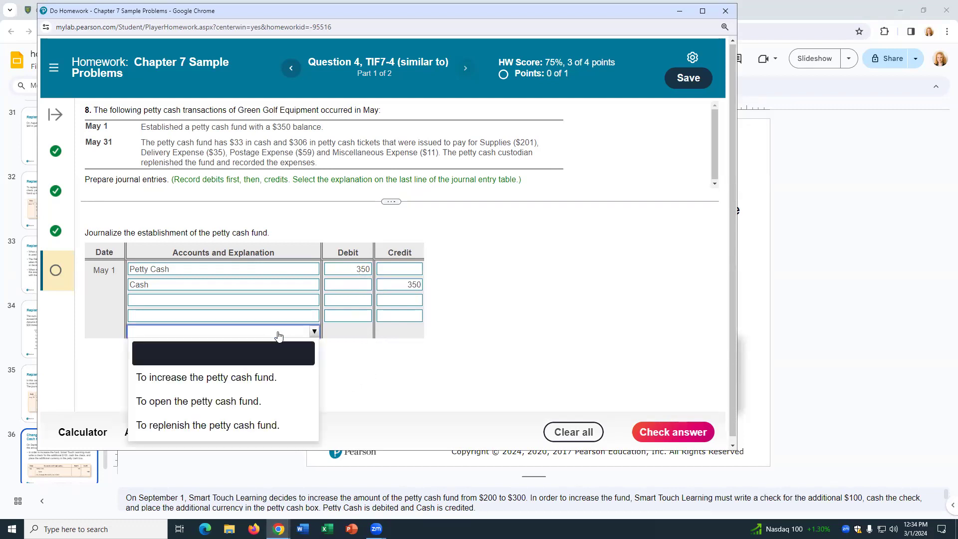
{"action": "left_click", "coordinate": [250, 401]}
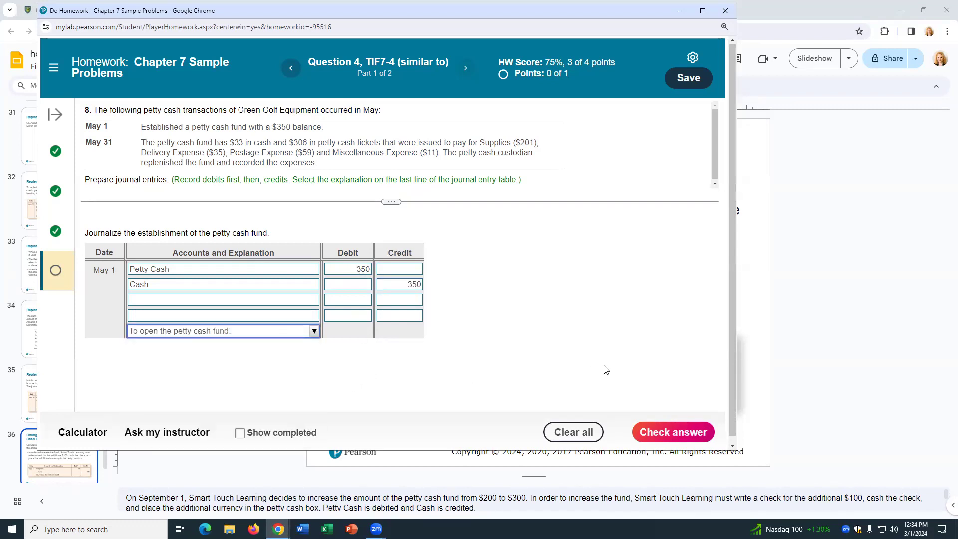
{"action": "left_click", "coordinate": [678, 437]}
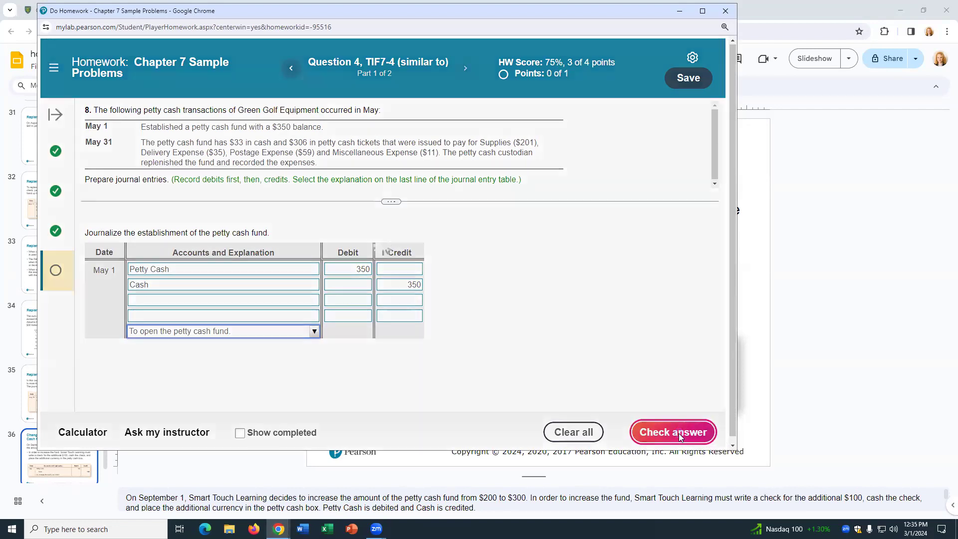
{"action": "left_click", "coordinate": [385, 270]}
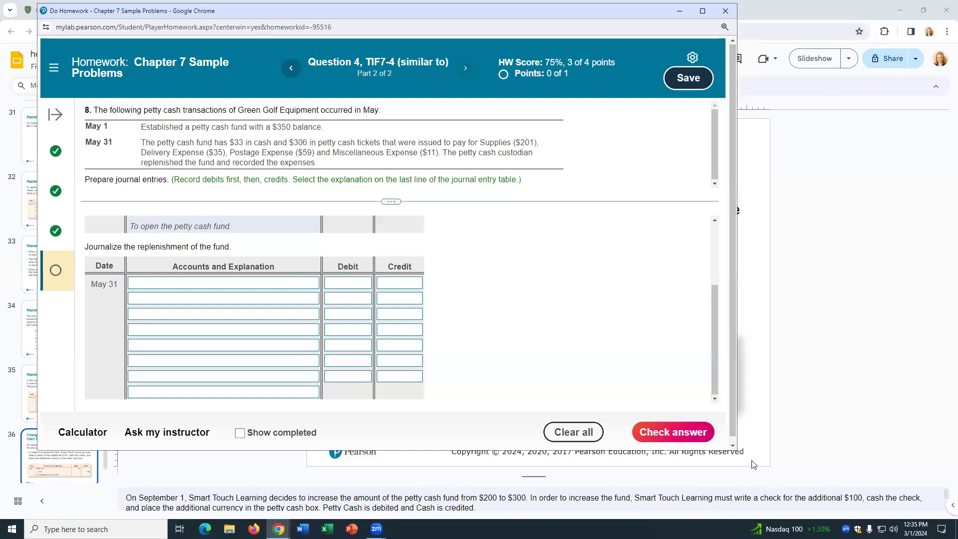
Step: Handwrite the sum 306 tix + 33 cash = 339 beside the May 31 journal entry table
{"action": "mouse_move", "coordinate": [542, 253]}
{"action": "left_mouse_down"}
{"action": "mouse_move", "coordinate": [552, 260]}
{"action": "mouse_move", "coordinate": [543, 272]}
{"action": "mouse_move", "coordinate": [571, 256]}
{"action": "mouse_move", "coordinate": [579, 263]}
{"action": "mouse_move", "coordinate": [549, 294]}
{"action": "left_mouse_up"}
{"action": "left_click_drag", "start_coordinate": [541, 288], "coordinate": [579, 294]}
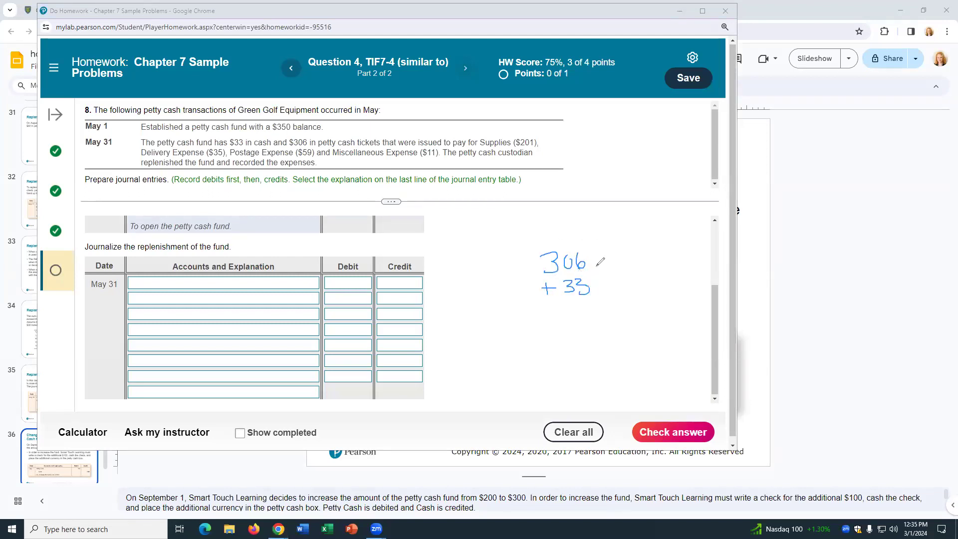
{"action": "mouse_move", "coordinate": [611, 258]}
{"action": "left_mouse_down"}
{"action": "mouse_move", "coordinate": [611, 267]}
{"action": "mouse_move", "coordinate": [626, 259]}
{"action": "mouse_move", "coordinate": [633, 269]}
{"action": "mouse_move", "coordinate": [618, 278]}
{"action": "left_mouse_up"}
{"action": "left_click_drag", "start_coordinate": [616, 287], "coordinate": [645, 288]}
{"action": "left_click_drag", "start_coordinate": [536, 304], "coordinate": [600, 307]}
{"action": "mouse_move", "coordinate": [541, 321]}
{"action": "left_mouse_down"}
{"action": "mouse_move", "coordinate": [541, 339]}
{"action": "mouse_move", "coordinate": [595, 322]}
{"action": "left_mouse_up"}
{"action": "left_click_drag", "start_coordinate": [594, 315], "coordinate": [595, 333]}
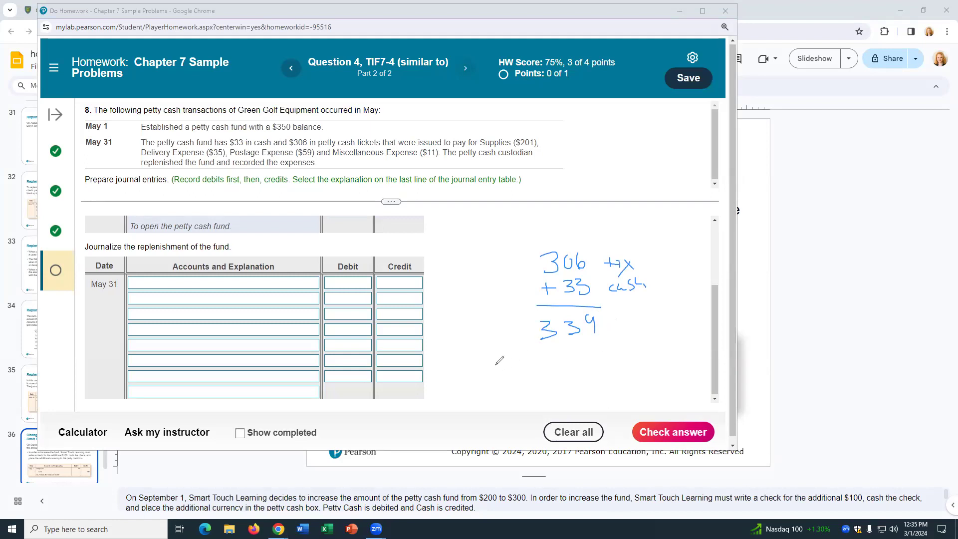
Step: Handwrite 350 beneath 339 and note "short $11" below it
{"action": "mouse_move", "coordinate": [546, 349]}
{"action": "left_mouse_down"}
{"action": "mouse_move", "coordinate": [547, 368]}
{"action": "mouse_move", "coordinate": [573, 345]}
{"action": "mouse_move", "coordinate": [566, 366]}
{"action": "mouse_move", "coordinate": [593, 348]}
{"action": "left_mouse_up"}
{"action": "mouse_move", "coordinate": [578, 394]}
{"action": "left_mouse_down"}
{"action": "mouse_move", "coordinate": [644, 383]}
{"action": "mouse_move", "coordinate": [651, 398]}
{"action": "mouse_move", "coordinate": [657, 393]}
{"action": "left_mouse_up"}
{"action": "left_click_drag", "start_coordinate": [667, 377], "coordinate": [666, 393]}
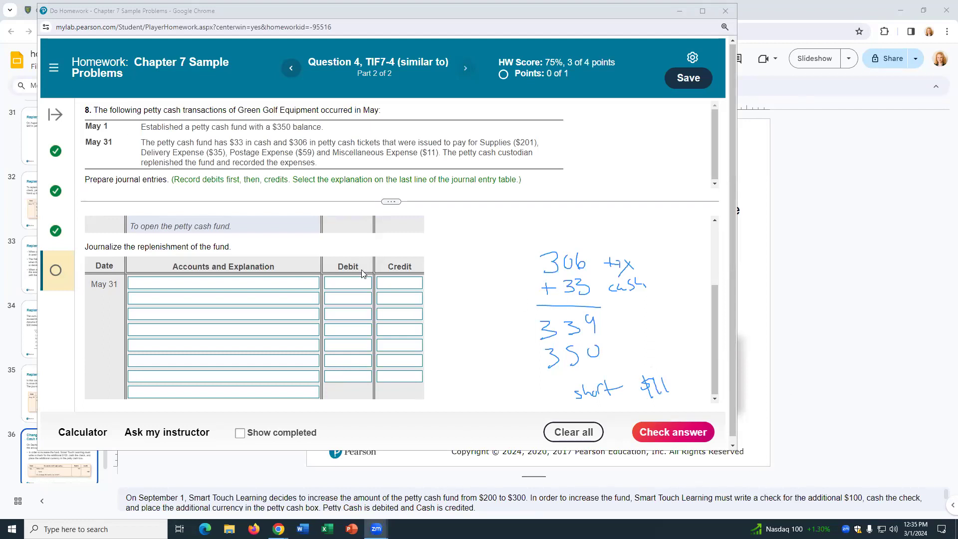
Step: Choose Supplies, Delivery Expense, Postage Expense and Miscellaneous Expense as the first four accounts of the May 31 entry
{"action": "left_click", "coordinate": [152, 287]}
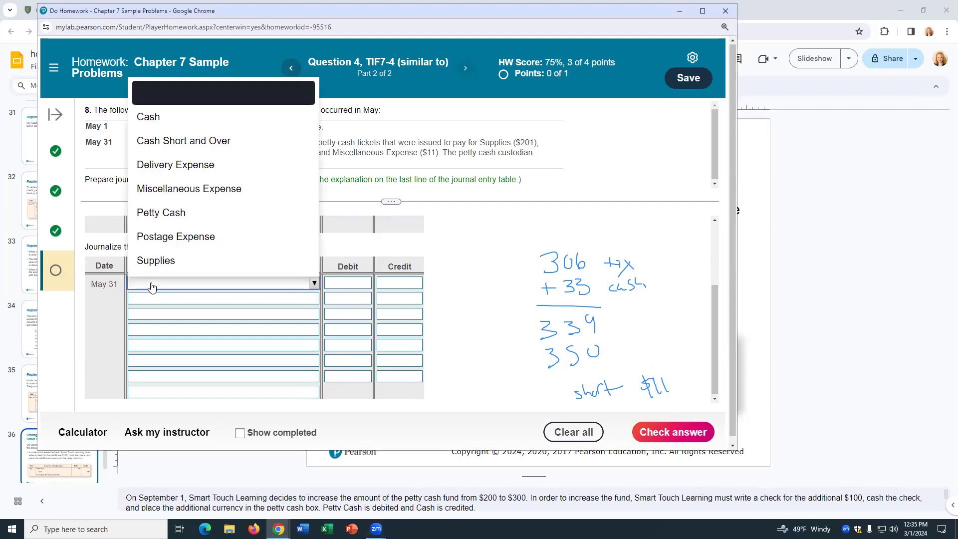
{"action": "left_click", "coordinate": [487, 263]}
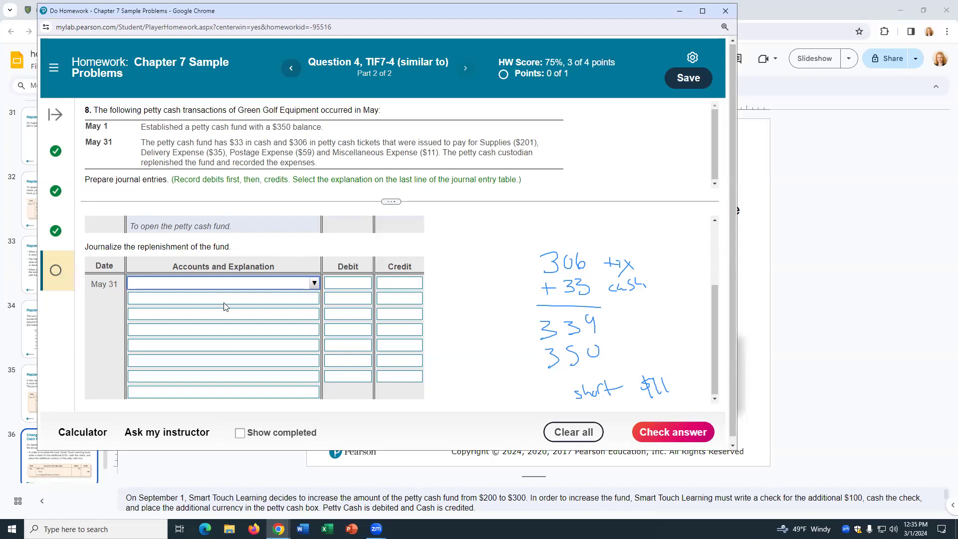
{"action": "left_click", "coordinate": [209, 285]}
{"action": "left_click", "coordinate": [170, 259]}
{"action": "left_click", "coordinate": [174, 298]}
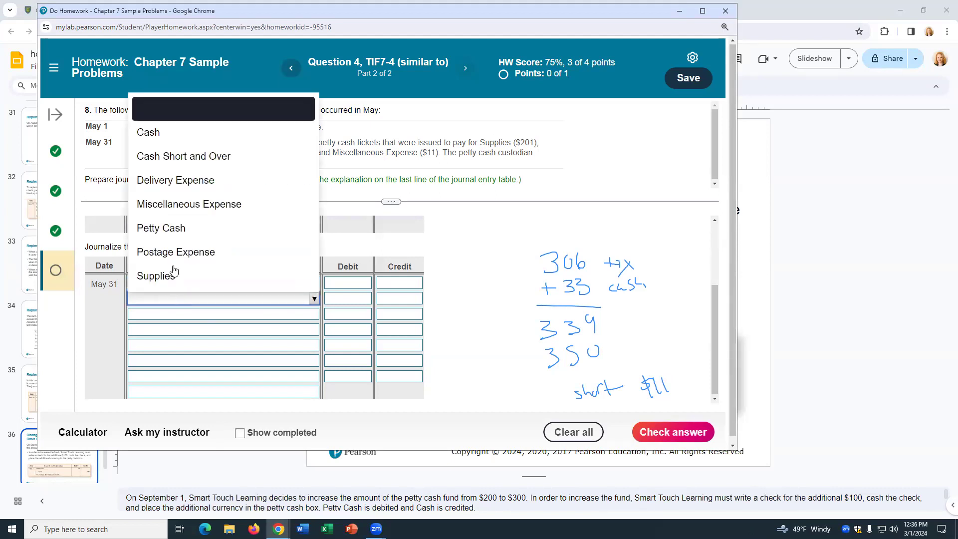
{"action": "left_click", "coordinate": [166, 184]}
{"action": "left_click", "coordinate": [161, 314]}
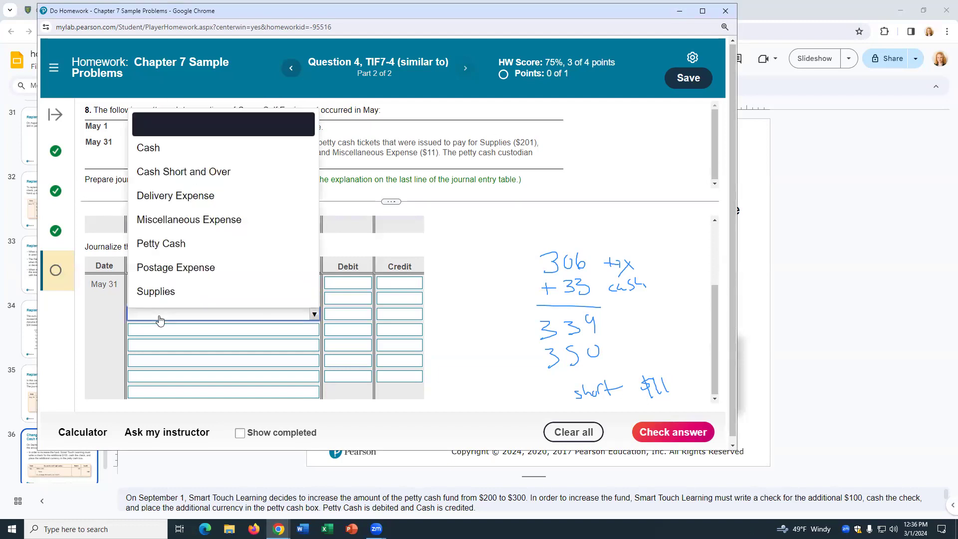
{"action": "left_click", "coordinate": [168, 272]}
{"action": "left_click", "coordinate": [162, 329]}
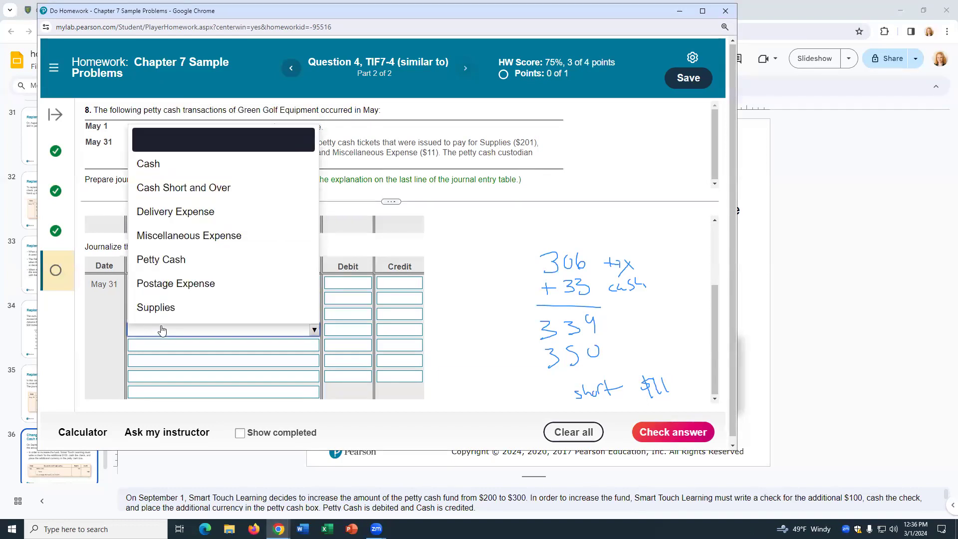
{"action": "left_click", "coordinate": [188, 235]}
Step: Enter debits of 201 for Supplies, 35 for Delivery Expense, 59 for Postage Expense and 11 for Miscellaneous Expense
{"action": "left_click", "coordinate": [345, 282]}
{"action": "type", "text": "201"}
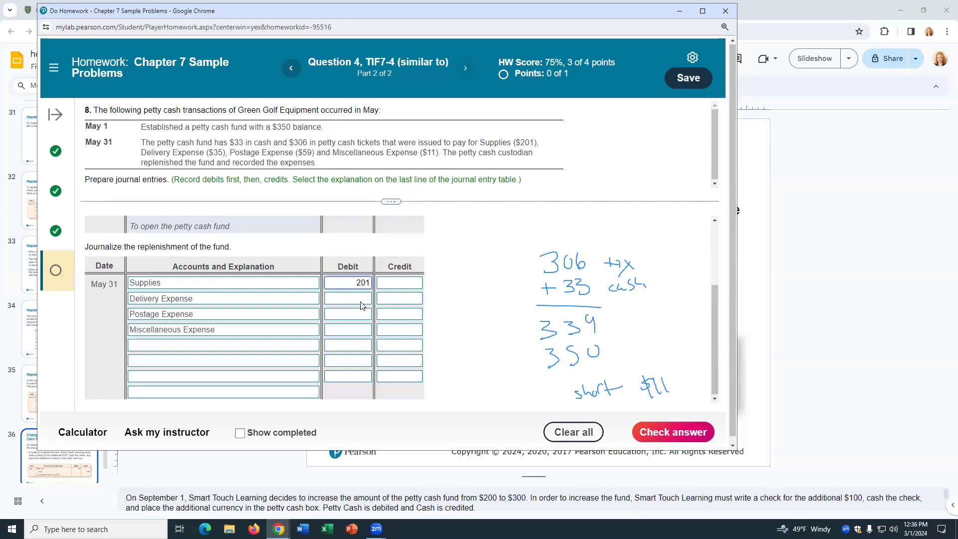
{"action": "left_click", "coordinate": [363, 298]}
{"action": "type", "text": "35"}
{"action": "left_click", "coordinate": [363, 313]}
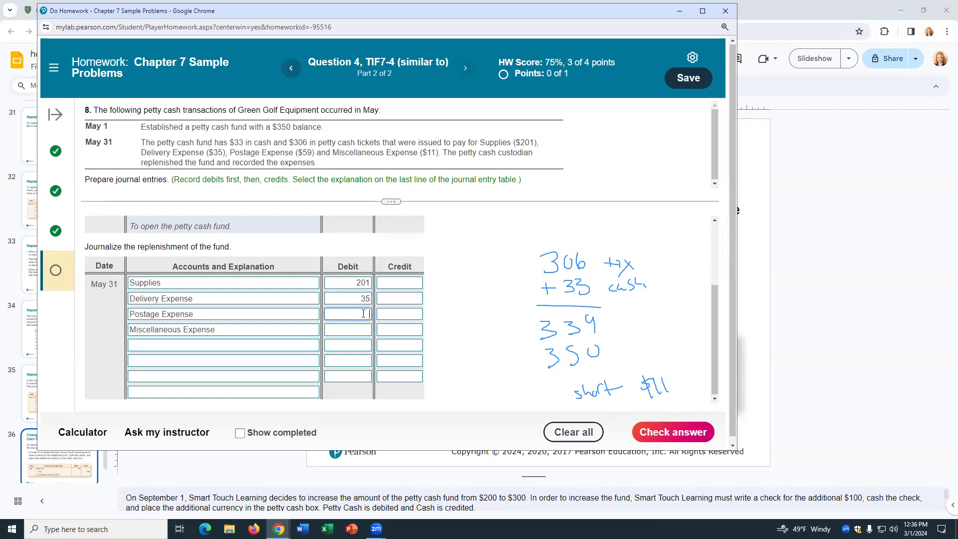
{"action": "type", "text": "59"}
{"action": "left_click", "coordinate": [357, 328]}
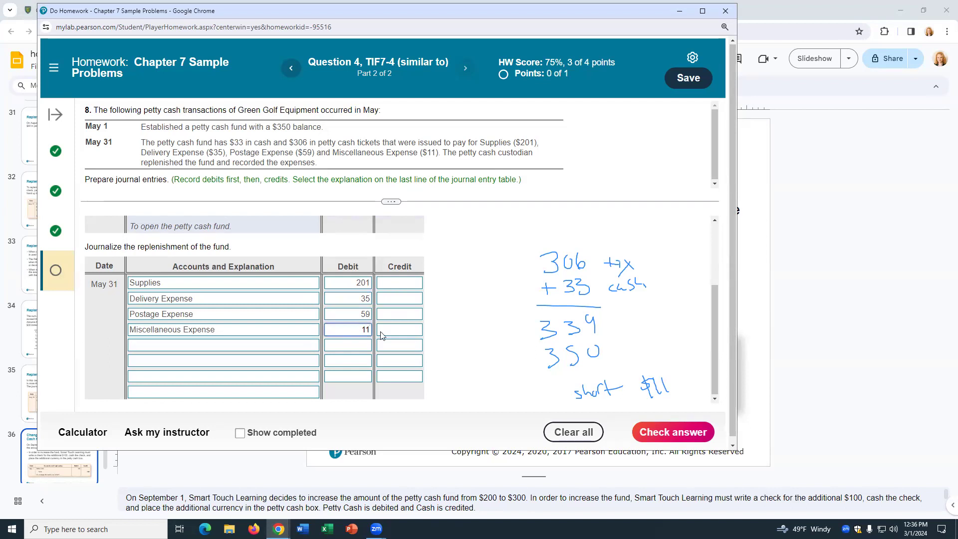
Step: Add Cash Short and Over as the fifth account with a debit of 11
{"action": "left_click", "coordinate": [256, 346]}
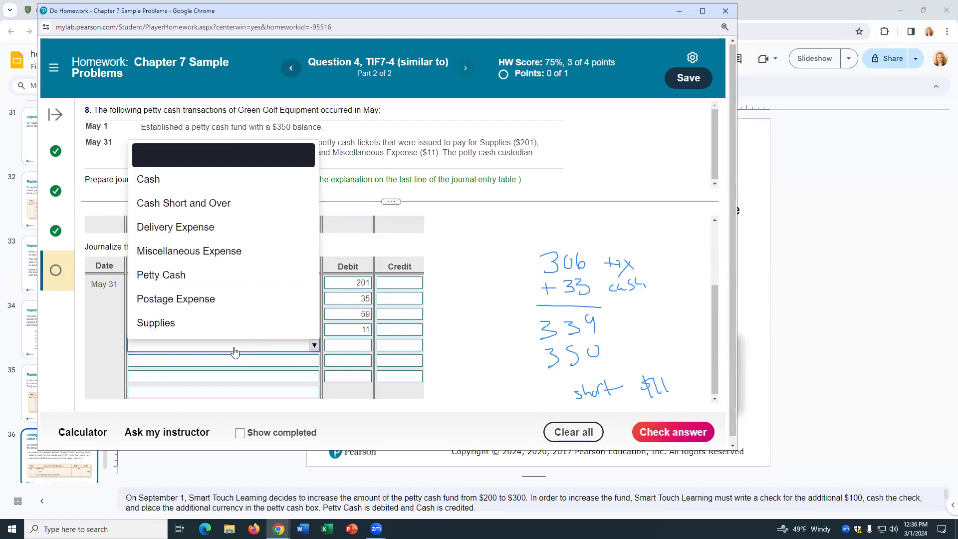
{"action": "left_click", "coordinate": [197, 203]}
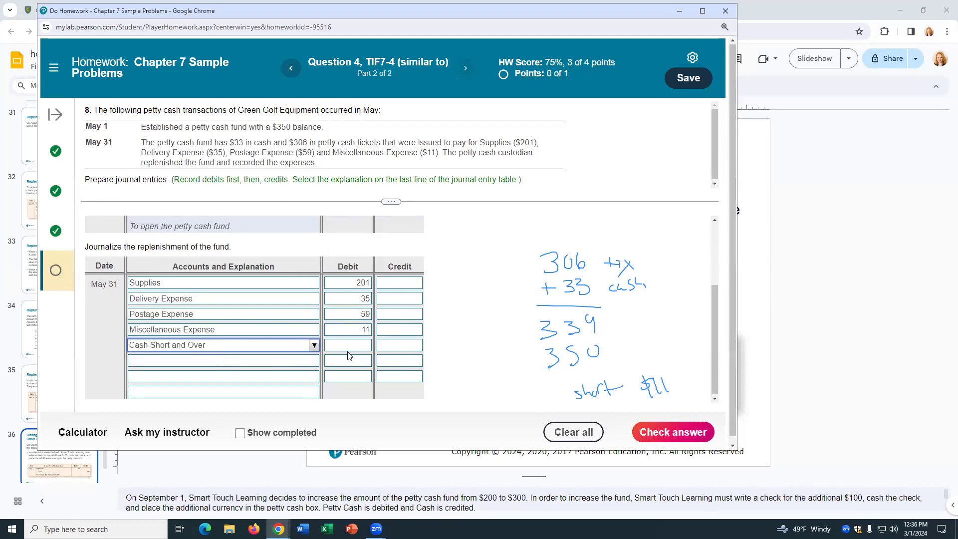
{"action": "left_click", "coordinate": [351, 344]}
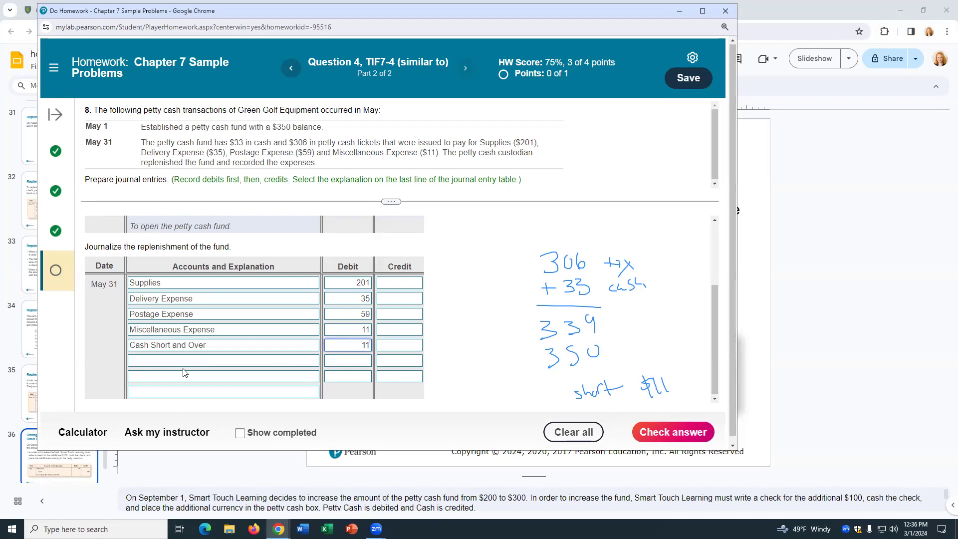
Step: Choose Cash as the sixth account of the May 31 entry and go to its credit amount
{"action": "left_click", "coordinate": [162, 362]}
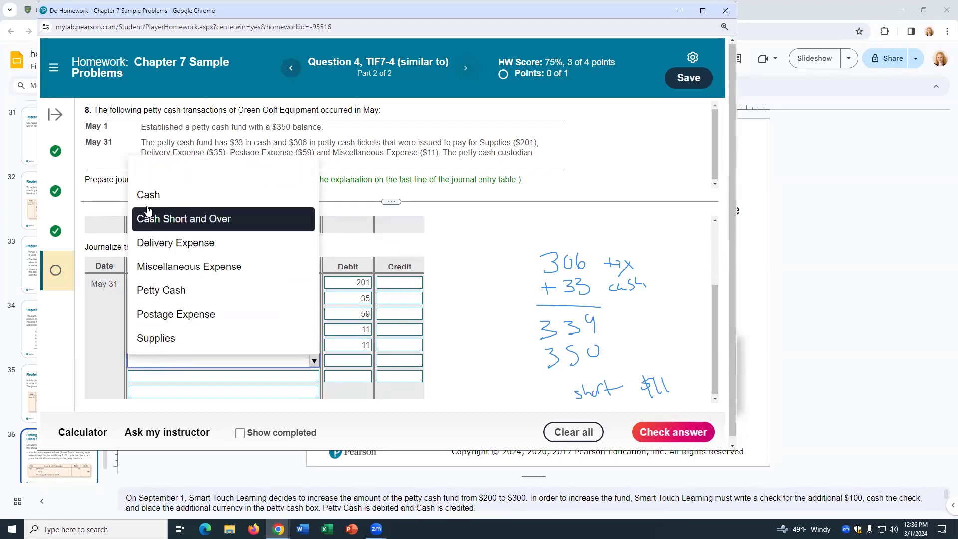
{"action": "left_click", "coordinate": [159, 196]}
{"action": "left_click", "coordinate": [400, 360]}
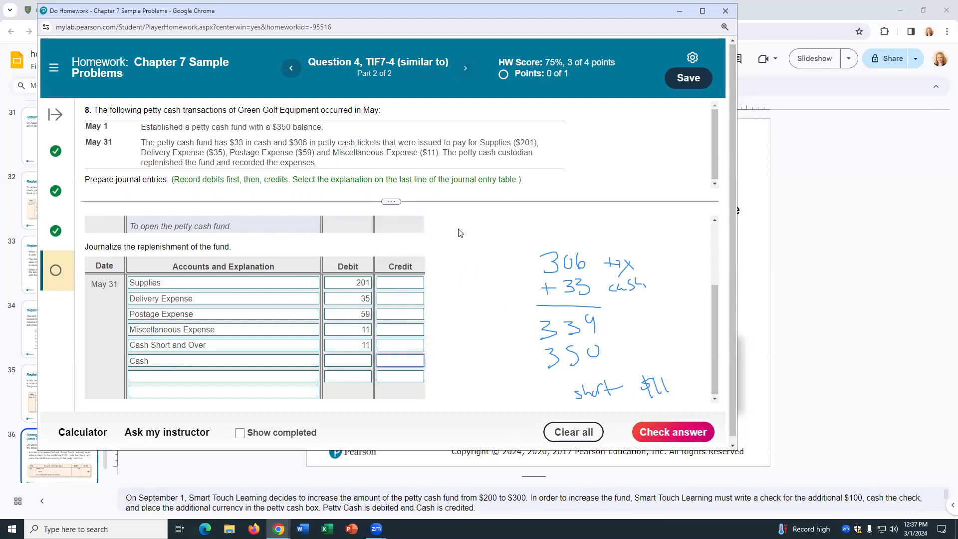
Step: Switch to Excel, create a blank workbook and size its window to sit beside the homework question
{"action": "left_click", "coordinate": [327, 529]}
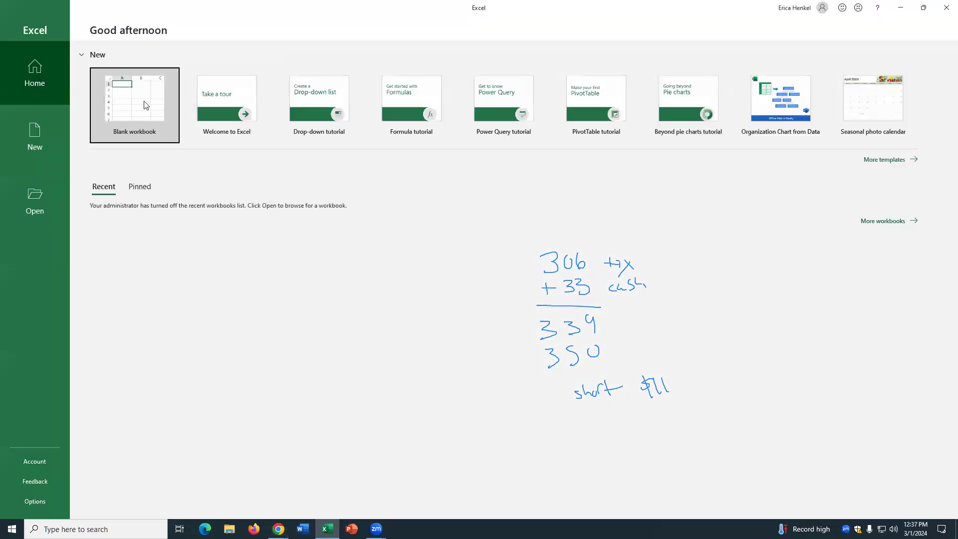
{"action": "left_click", "coordinate": [146, 105]}
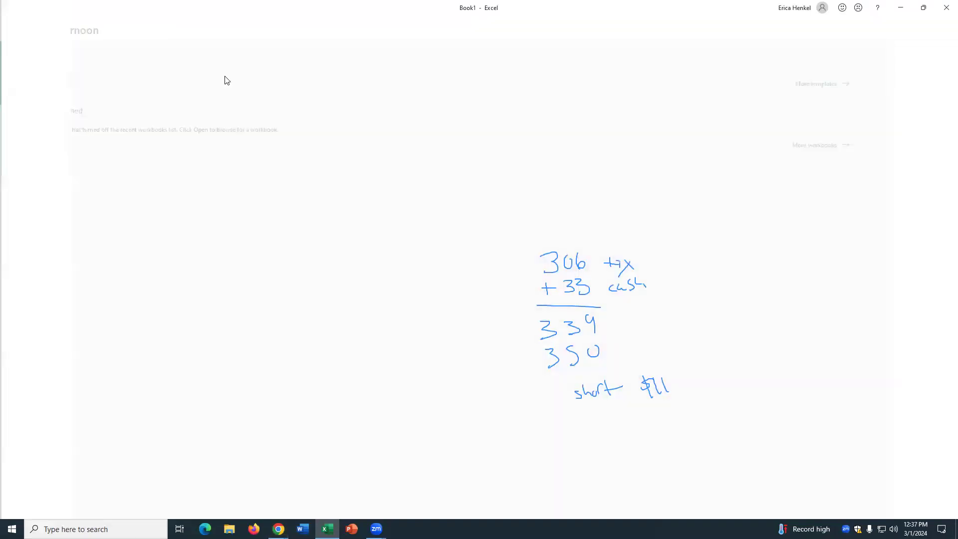
{"action": "left_click", "coordinate": [923, 11]}
{"action": "left_click_drag", "start_coordinate": [502, 192], "coordinate": [691, 192]}
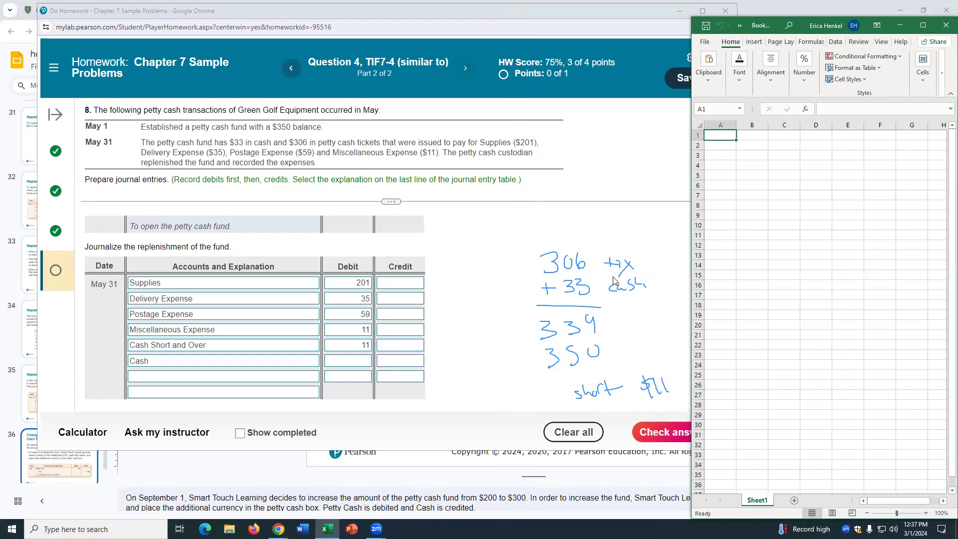
Step: Calculate =350-33 in cell C10 and enter 317 as the Cash credit in the May 31 homework entry
{"action": "left_click", "coordinate": [762, 238]}
{"action": "left_click", "coordinate": [782, 225]}
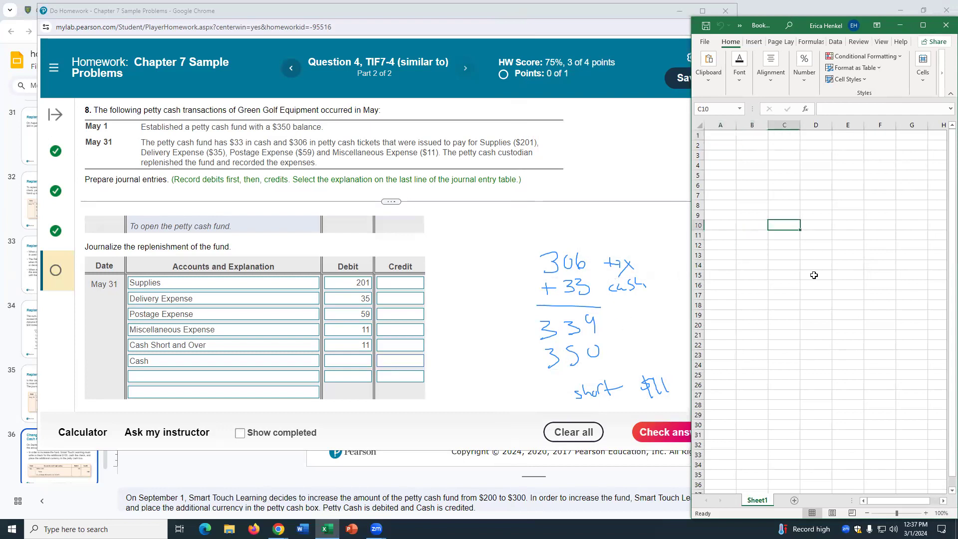
{"action": "type", "text": "=350"}
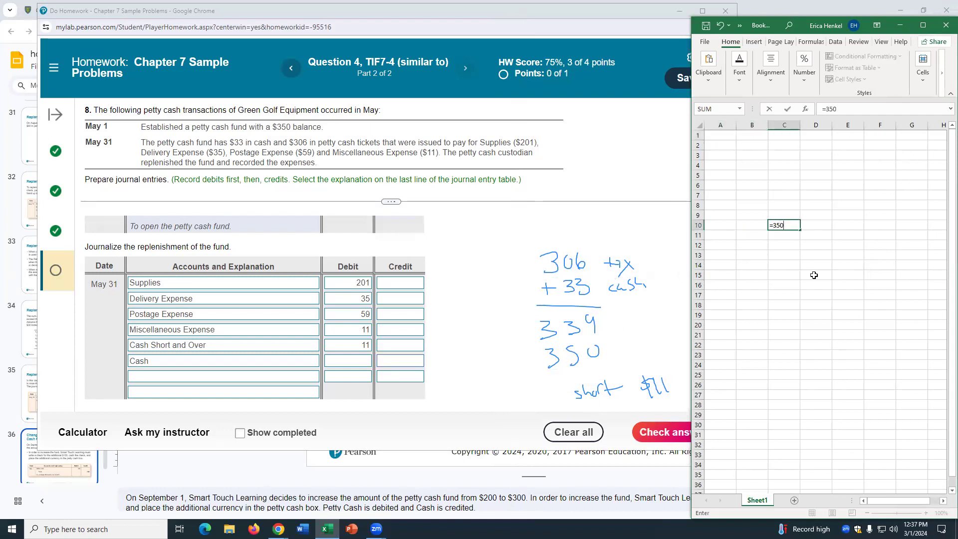
{"action": "type", "text": "-333"}
{"action": "key", "text": "Return"}
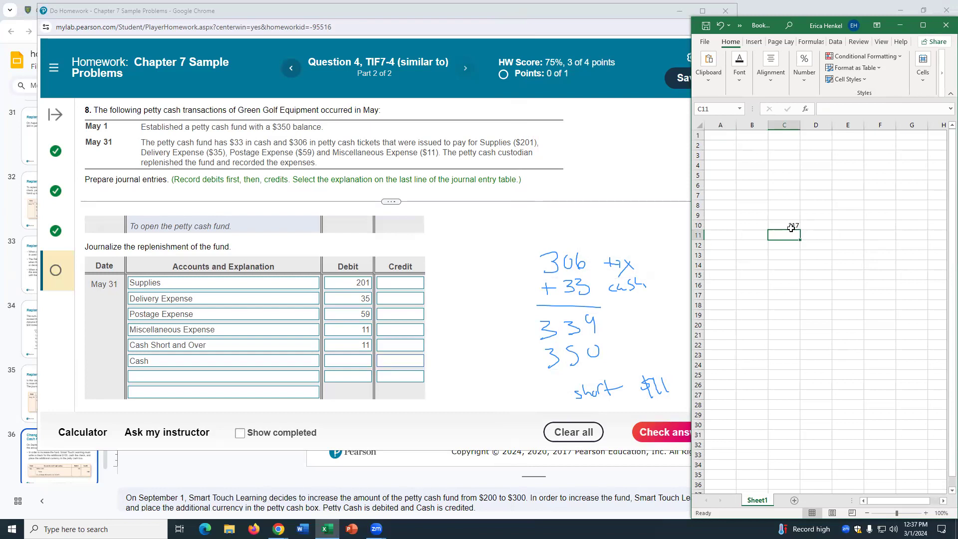
{"action": "left_click", "coordinate": [397, 361]}
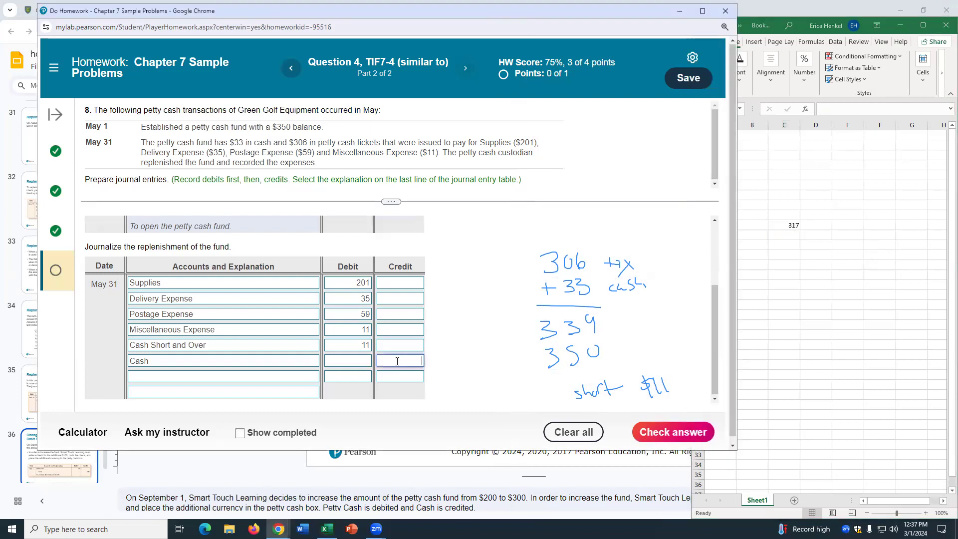
{"action": "type", "text": "317"}
Step: Add up the May 31 debits in cell D12 of the workbook with =201+35+59+11+11
{"action": "left_click", "coordinate": [895, 267]}
{"action": "left_click", "coordinate": [818, 247]}
{"action": "type", "text": "201"}
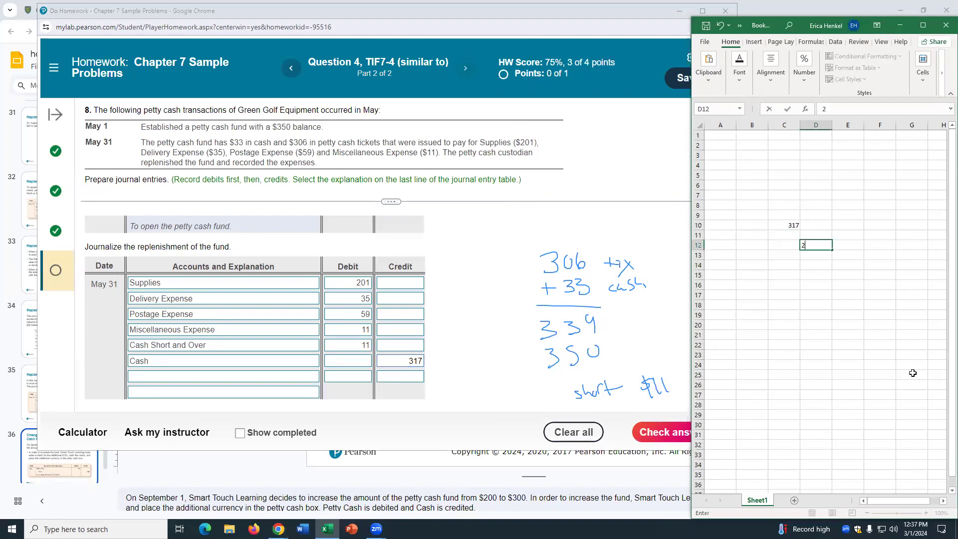
{"action": "key", "text": "BackSpace"}
{"action": "key", "text": "BackSpace"}
{"action": "key", "text": "BackSpace"}
{"action": "type", "text": "=201+35+59+11+11"}
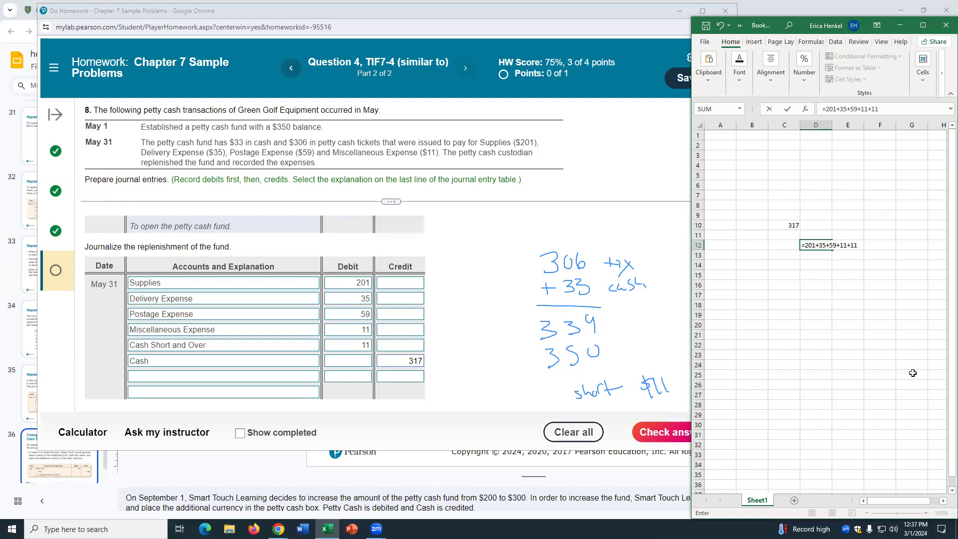
{"action": "key", "text": "Return"}
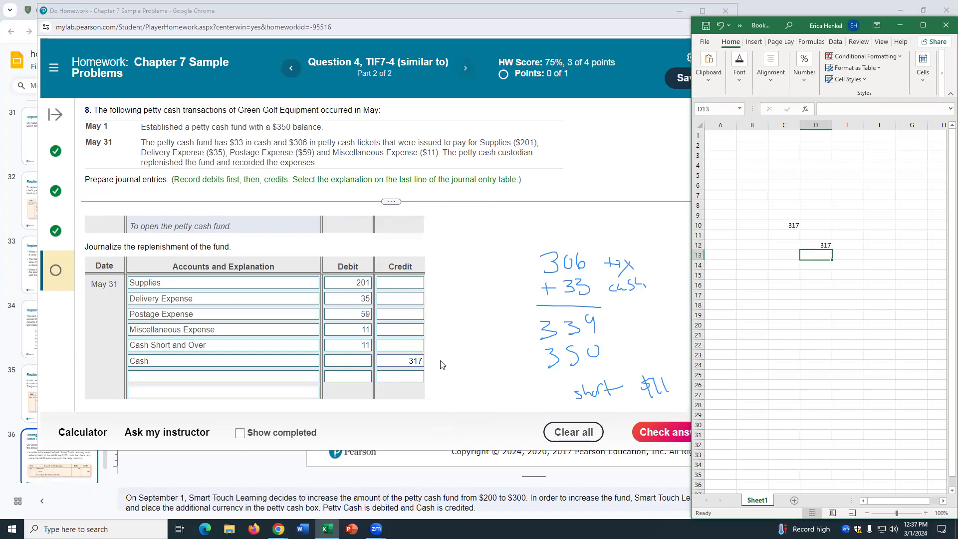
Step: Set the explanation of the May 31 homework entry to "To replenish the petty cash fund."
{"action": "left_click", "coordinate": [269, 395]}
{"action": "left_click", "coordinate": [269, 394]}
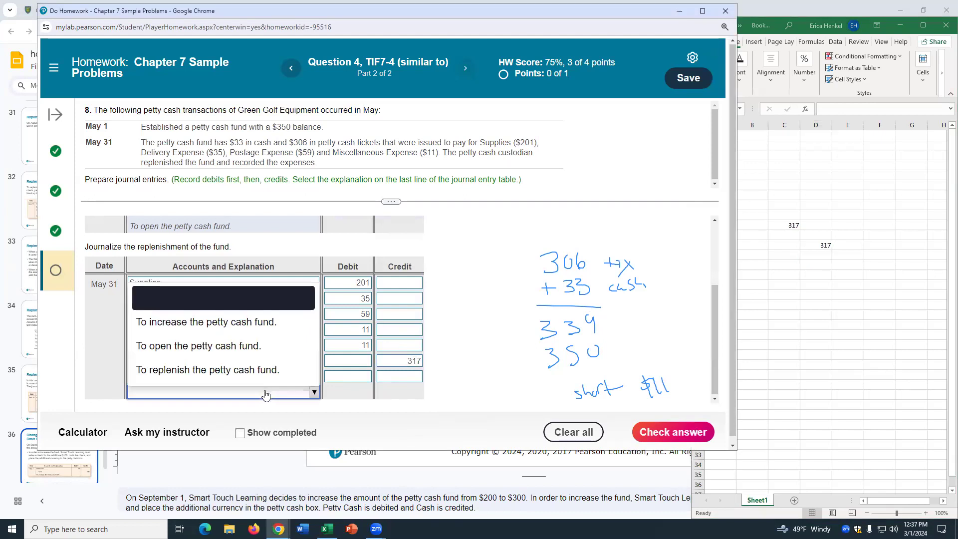
{"action": "left_click", "coordinate": [233, 373]}
Step: Calculate =350-33 again in cell C16 of the Excel workbook
{"action": "left_click", "coordinate": [823, 335]}
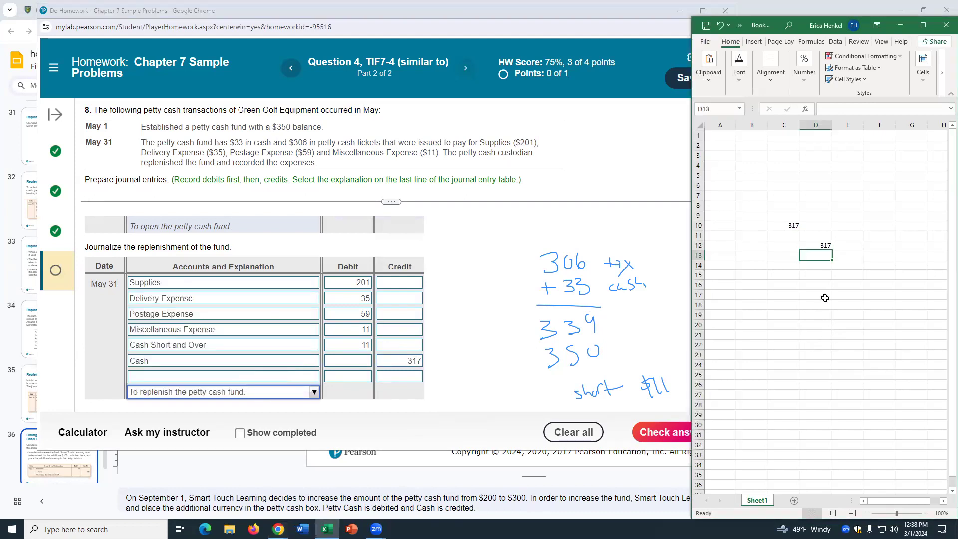
{"action": "left_click", "coordinate": [786, 286]}
{"action": "type", "text": "=350-33"}
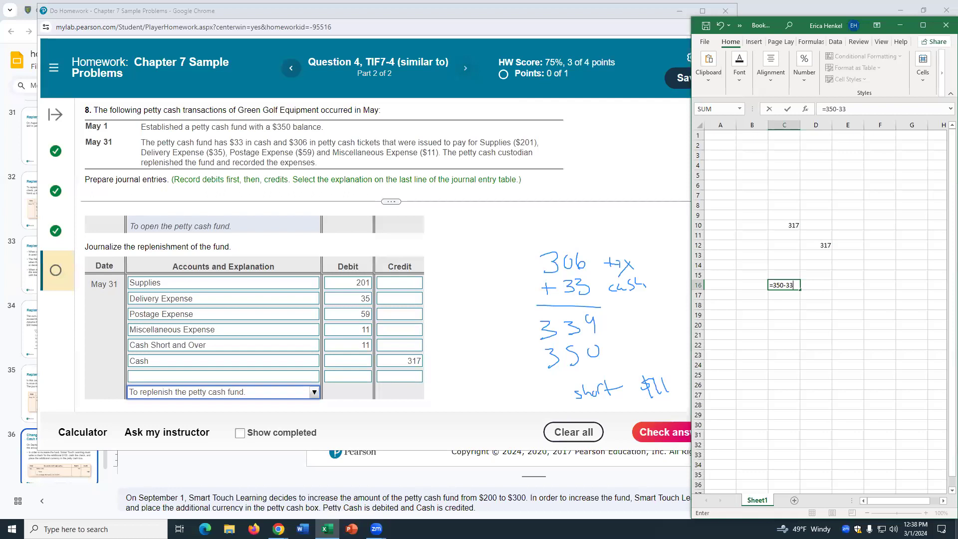
{"action": "key", "text": "Return"}
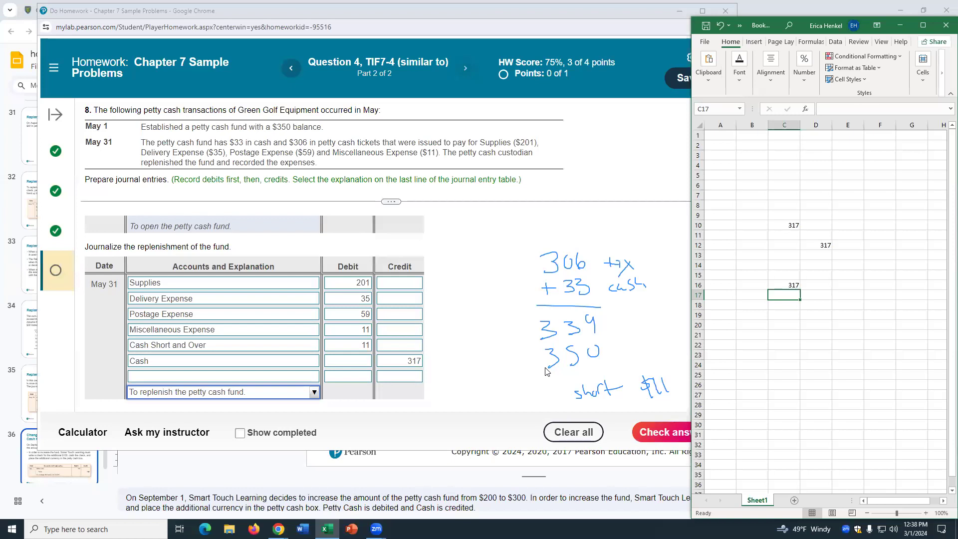
Step: Submit the May 31 replenishment entry for checking and dismiss the feedback
{"action": "left_click", "coordinate": [653, 433]}
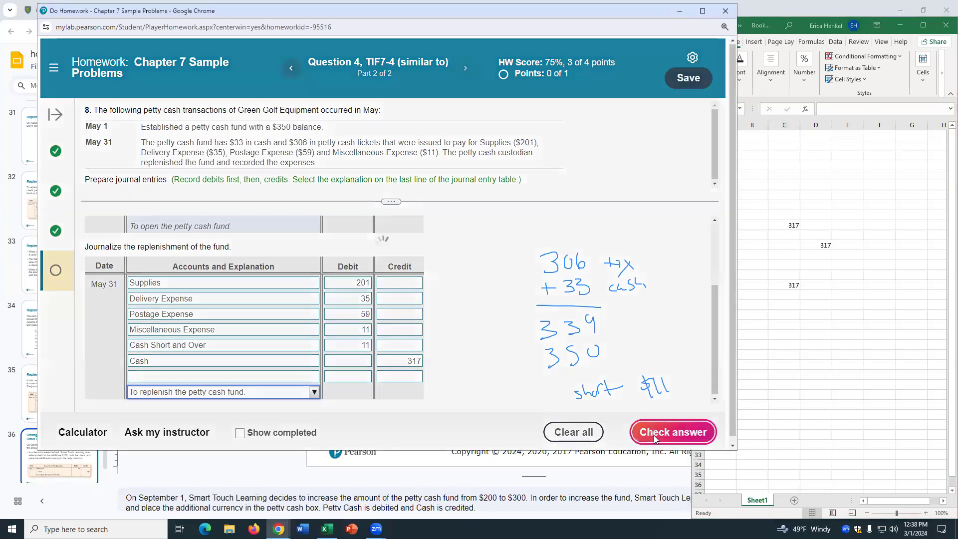
{"action": "left_click", "coordinate": [386, 270]}
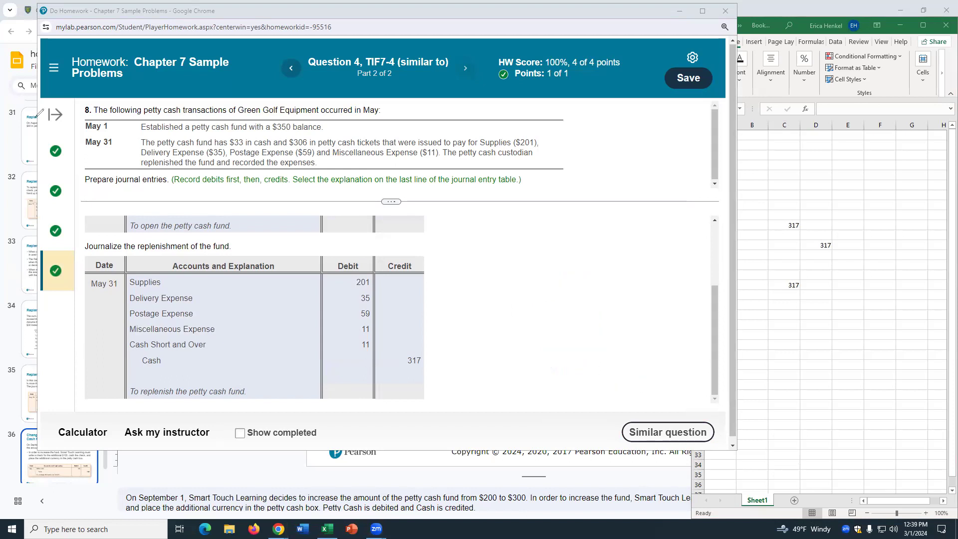
Step: Minimize the homework window, return to the Google Slides presentation and look through the slides after slide 36
{"action": "left_click", "coordinate": [679, 11]}
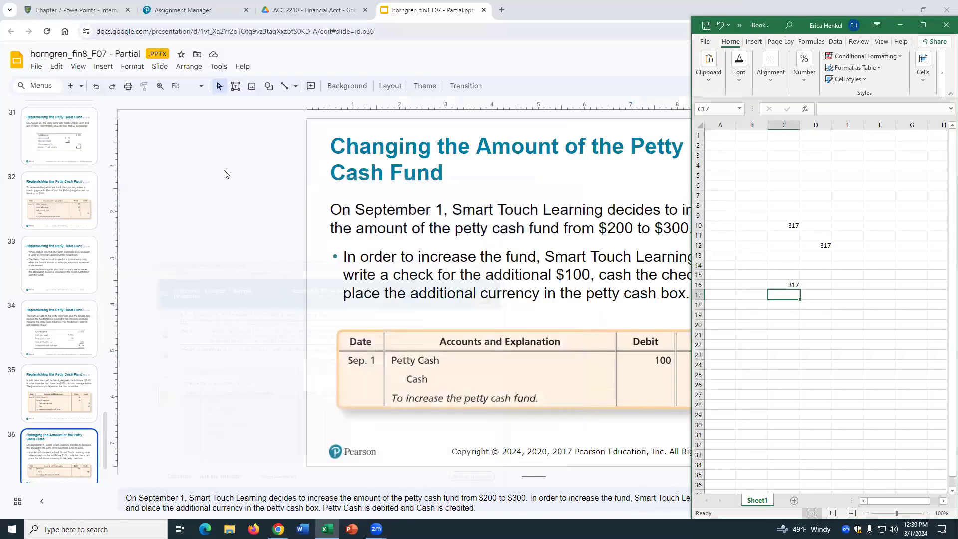
{"action": "left_click", "coordinate": [47, 463]}
{"action": "scroll", "coordinate": [52, 343], "scroll_direction": "down", "scroll_amount": 2}
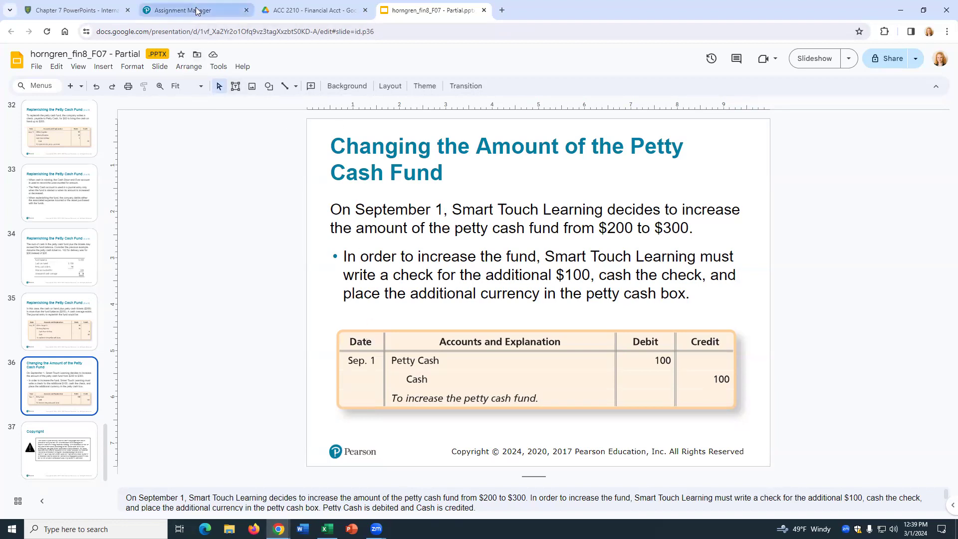
{"action": "mouse_move", "coordinate": [197, 11]}
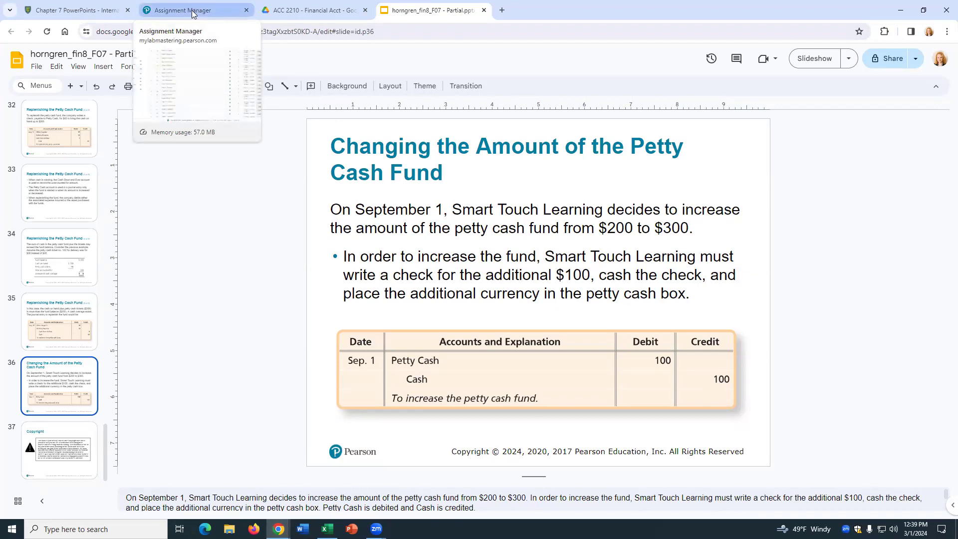